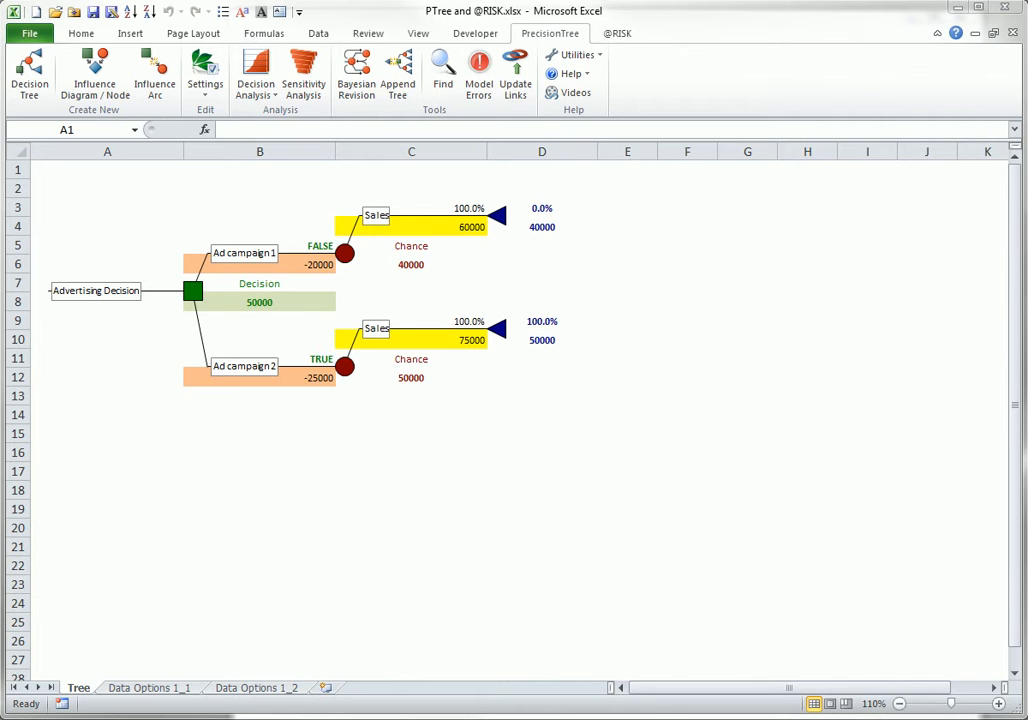
left_click(618, 36)
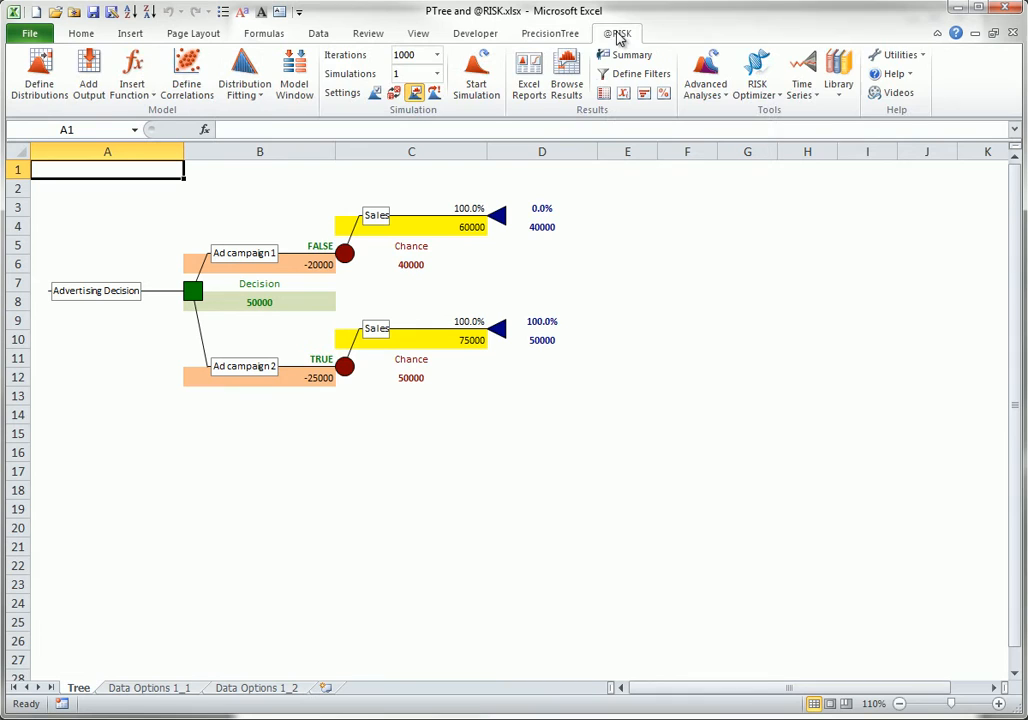
left_click(557, 35)
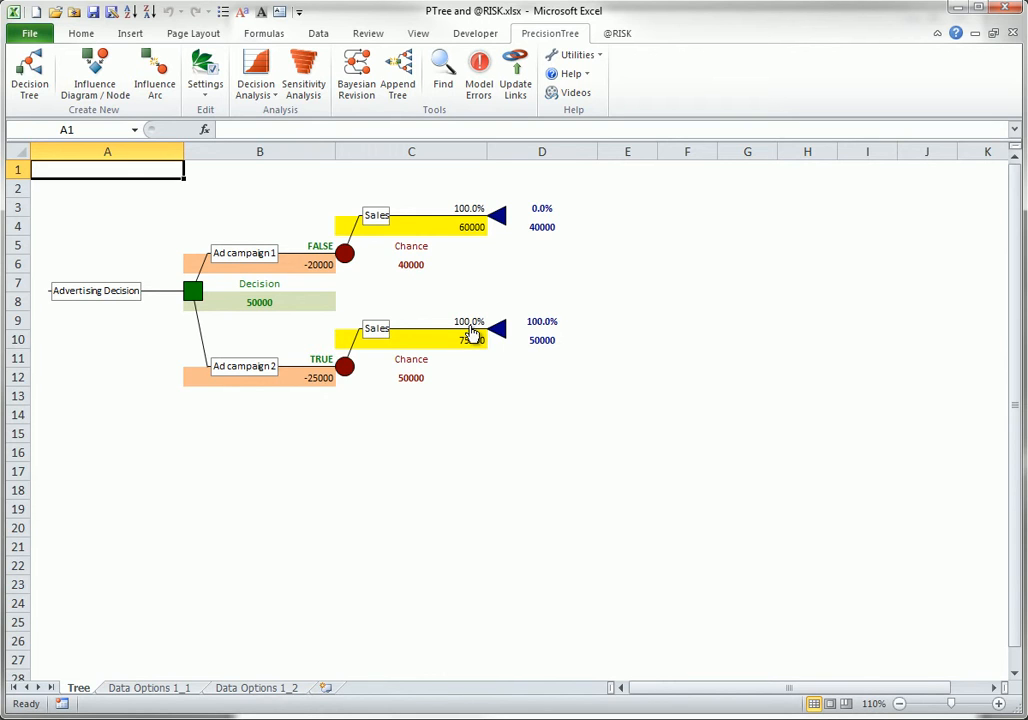
Inspect the cost distribution formulas of Ad campaign 1 in B6 and Ad campaign 2 in B12, leaving both unedited.
left_click(316, 262)
double_click(316, 262)
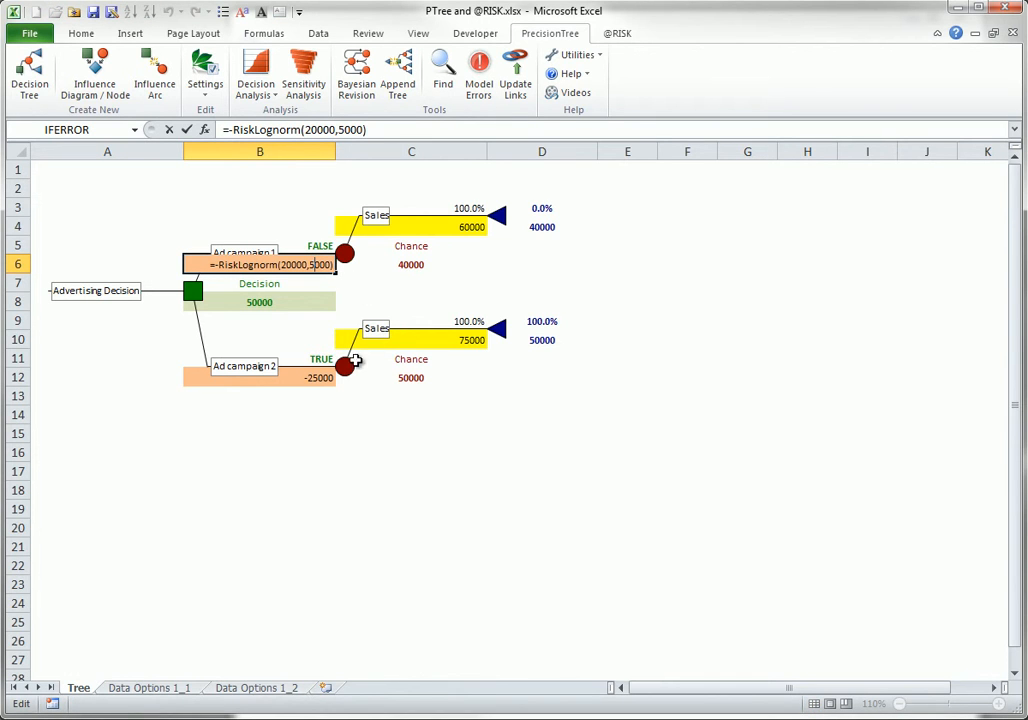
key("Escape")
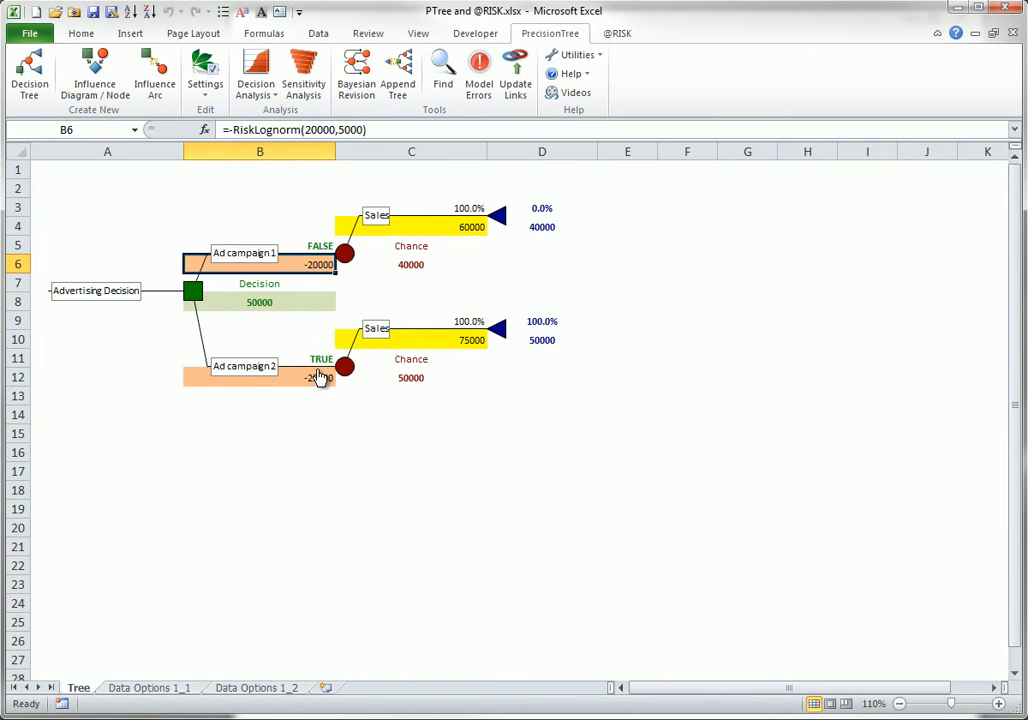
double_click(318, 376)
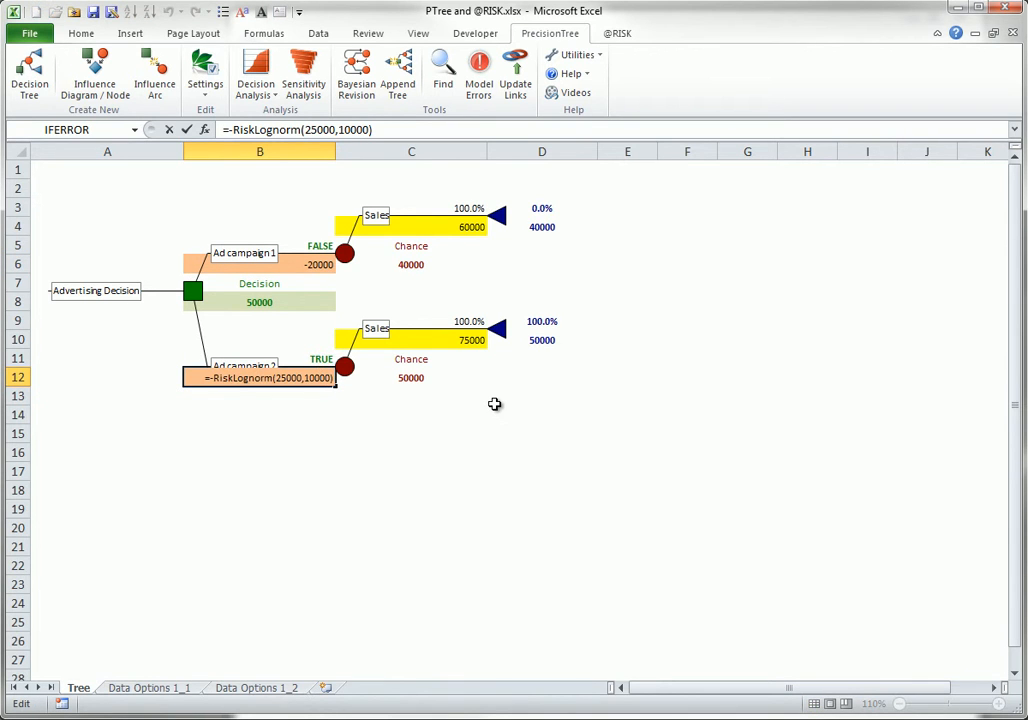
key("Escape")
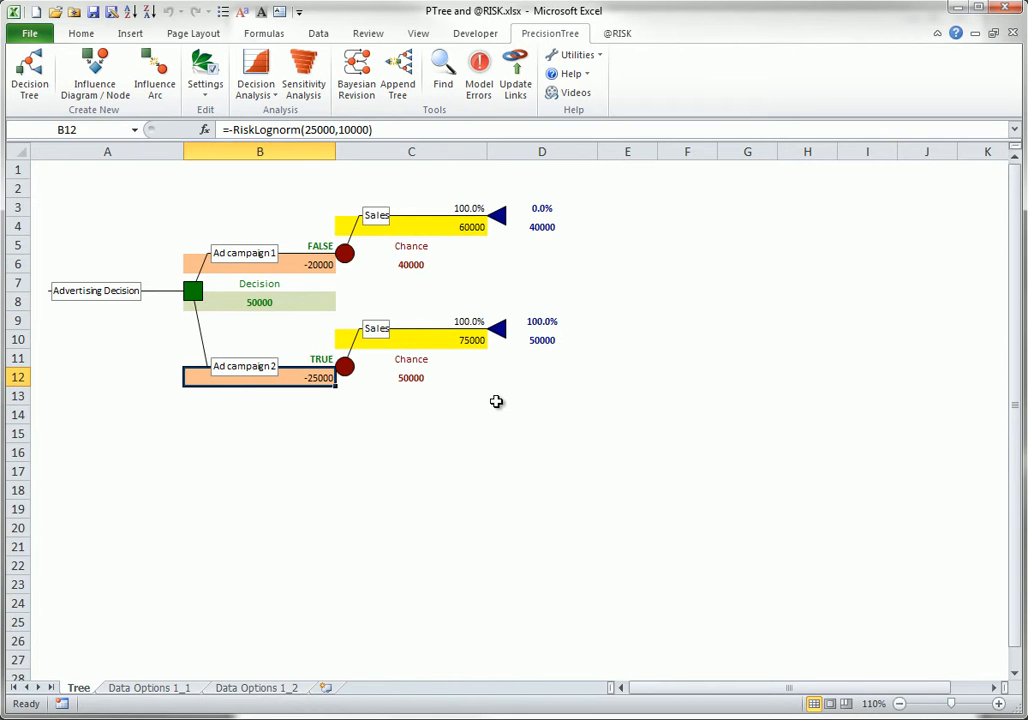
Inspect the sales distribution formulas of the two campaigns in C4 and C10, leaving both unedited.
left_click(467, 226)
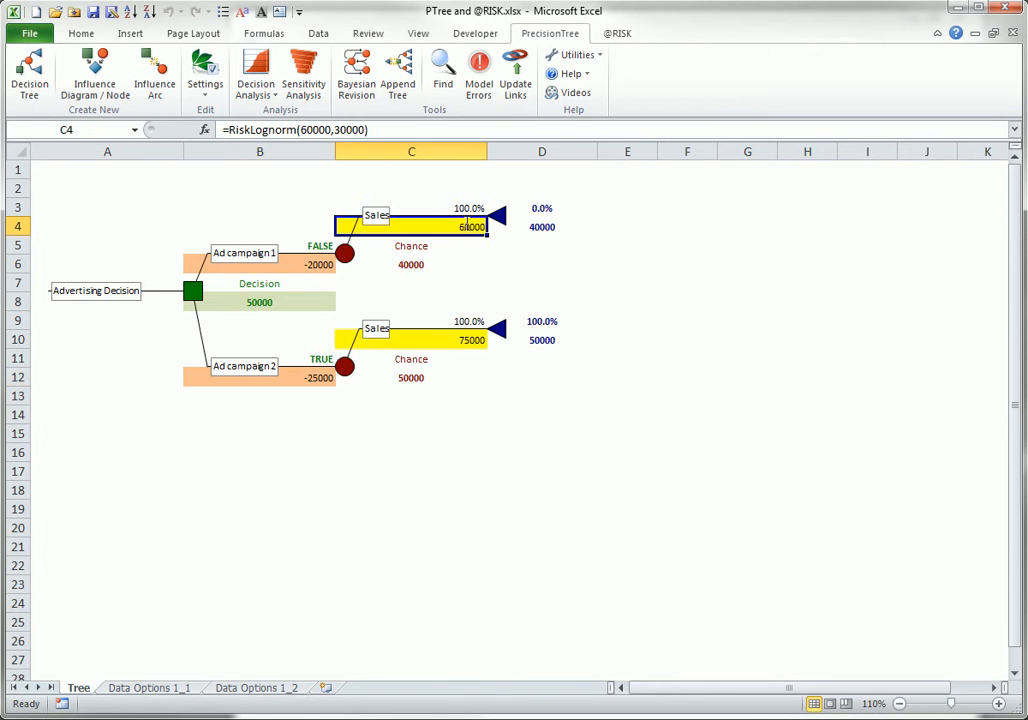
double_click(467, 226)
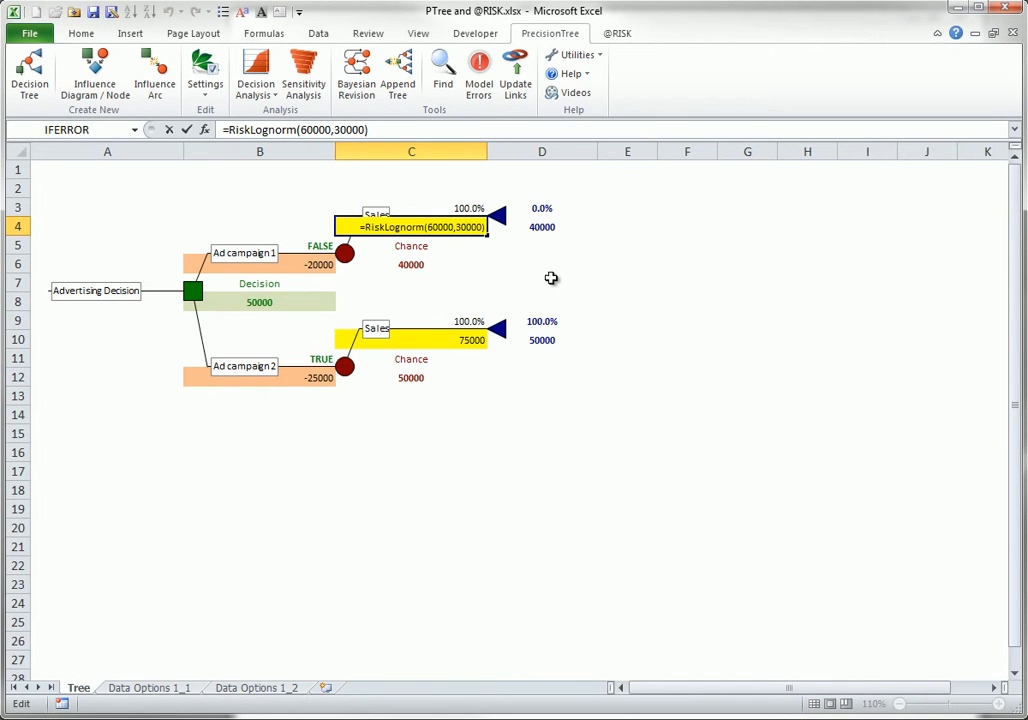
key("Escape")
left_click(467, 340)
double_click(467, 340)
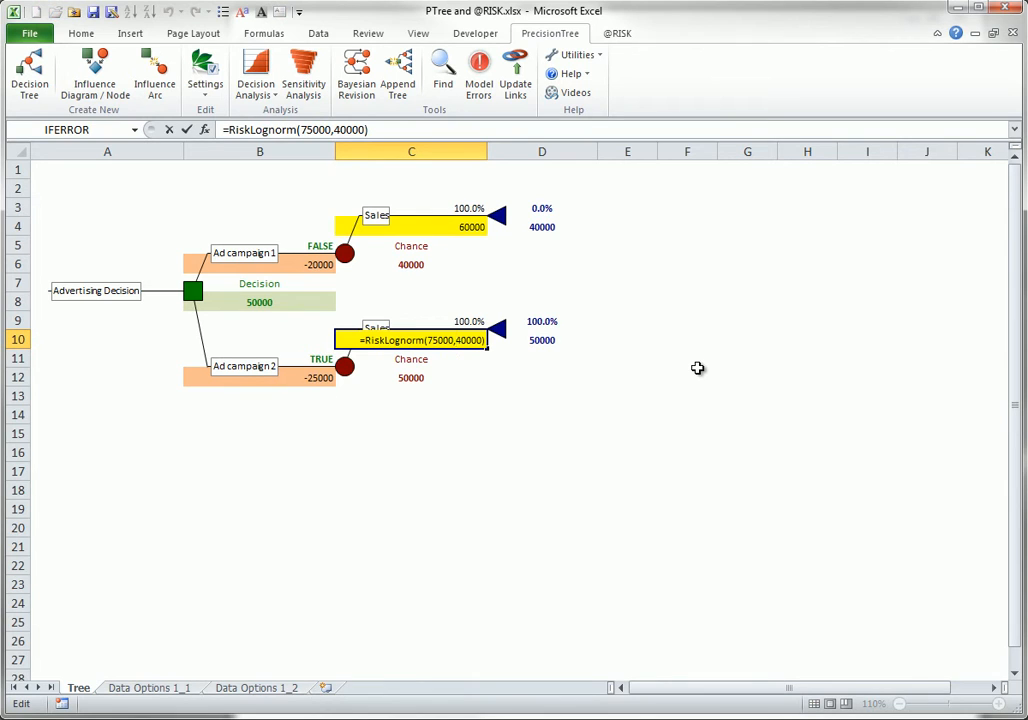
key("Escape")
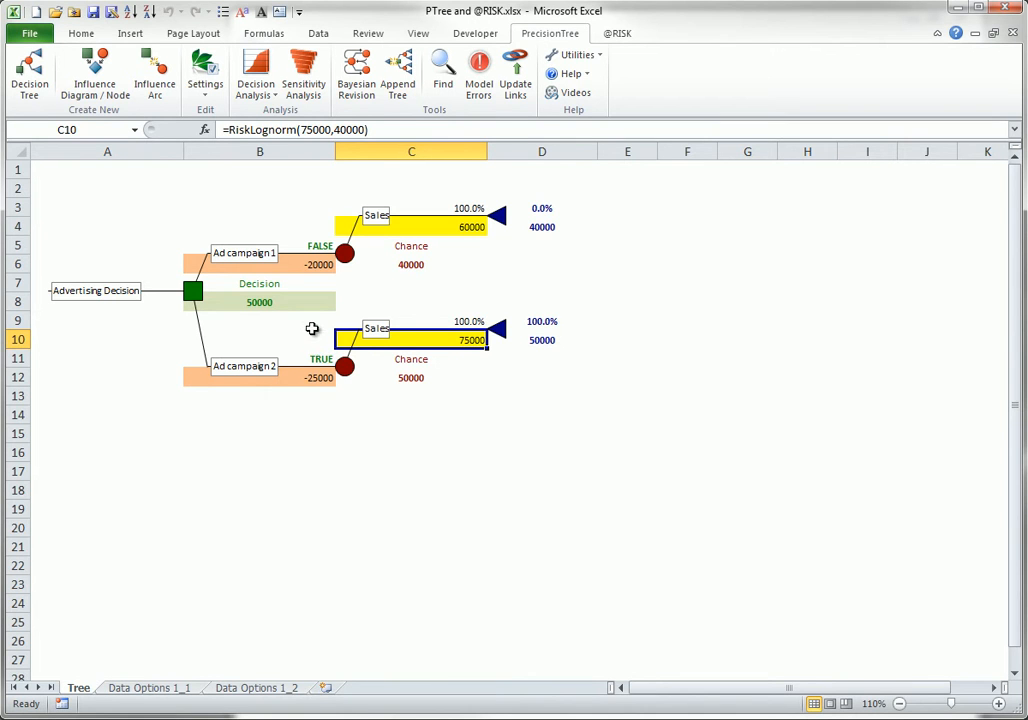
Inspect the Net gain output formula at the decision node in B8 without editing it.
left_click(273, 301)
double_click(273, 301)
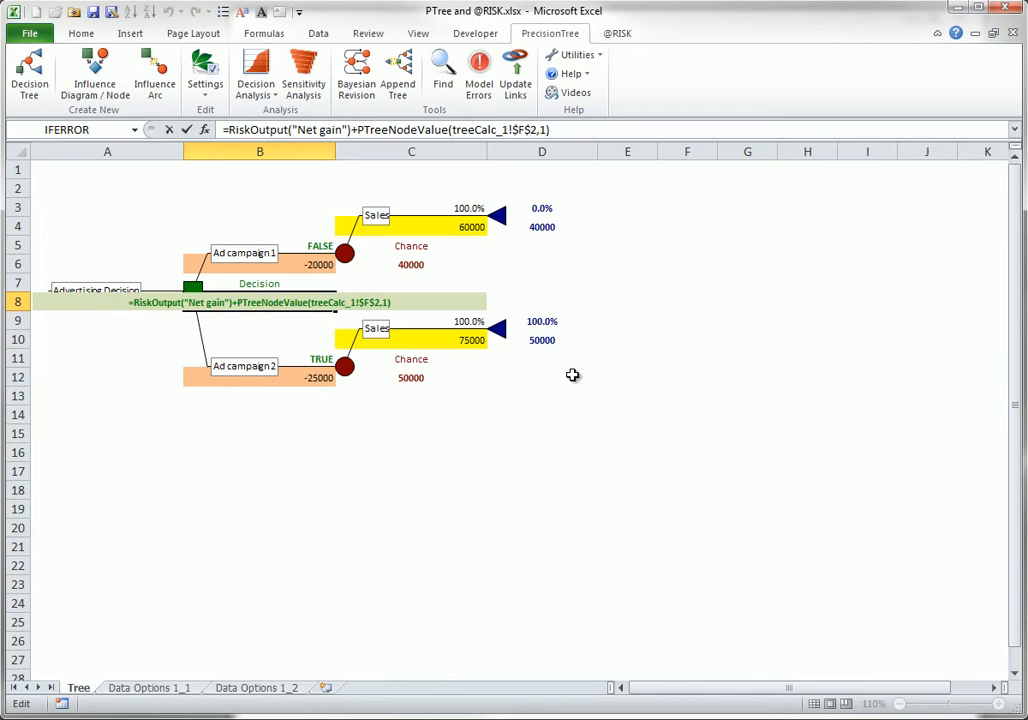
key("Escape")
left_click(617, 33)
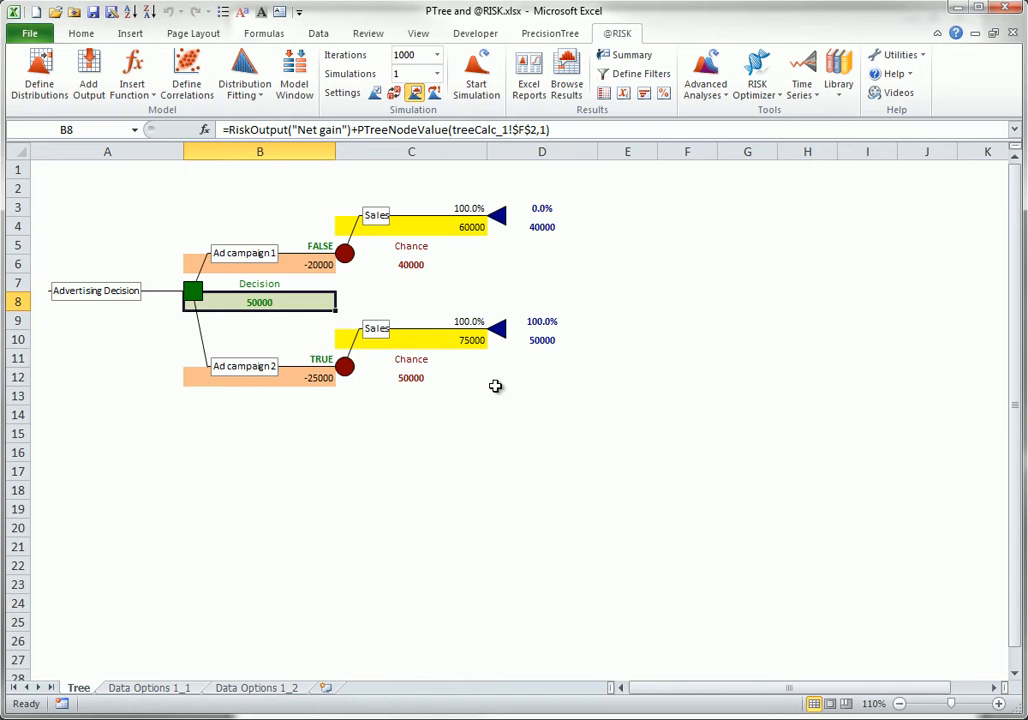
left_click(476, 78)
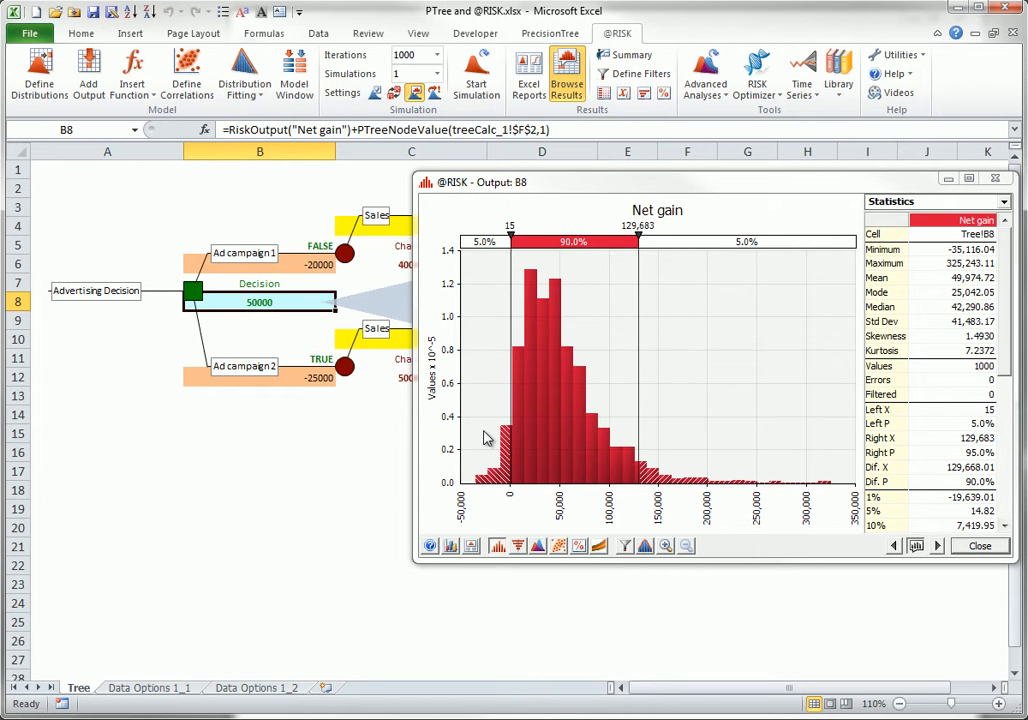
left_click(978, 545)
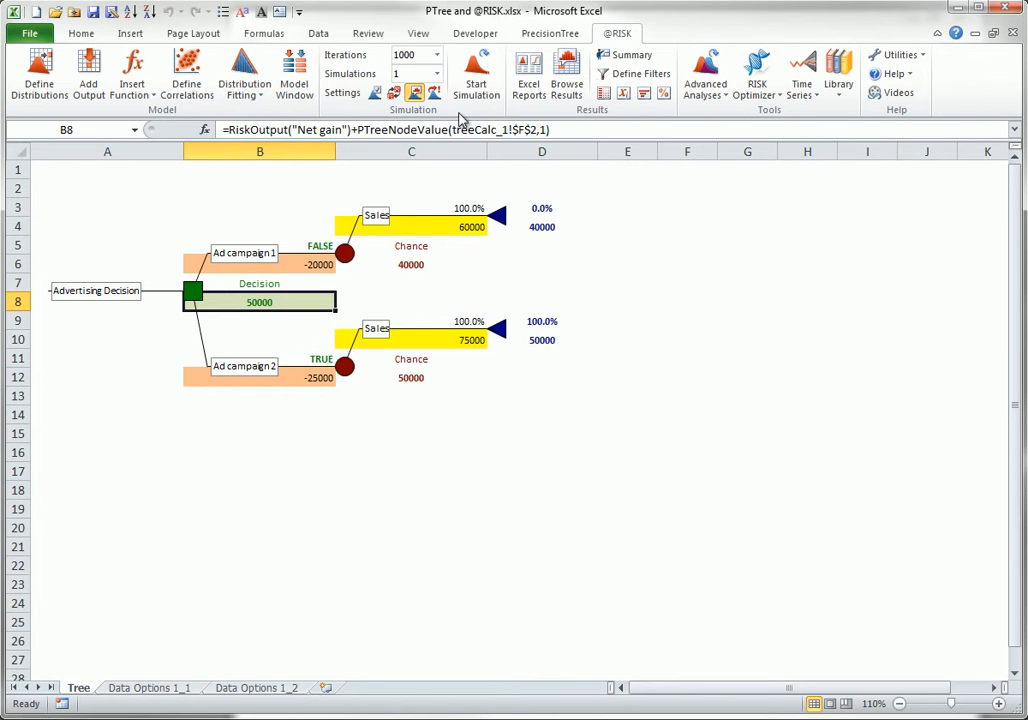
left_click(516, 37)
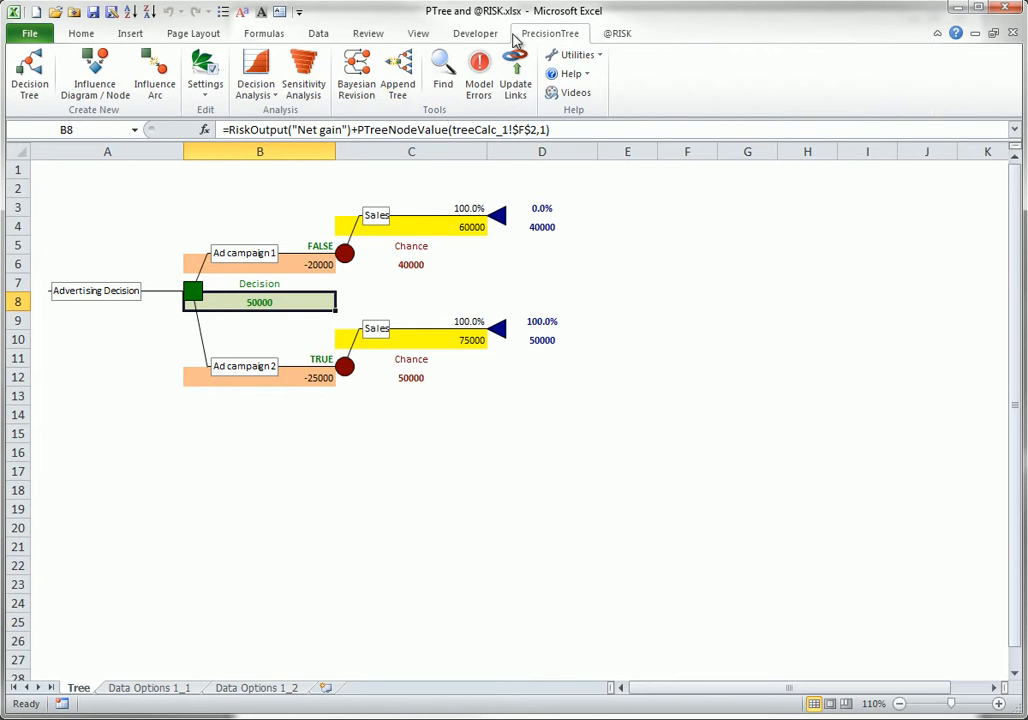
left_click(210, 92)
left_click(223, 114)
left_click(556, 224)
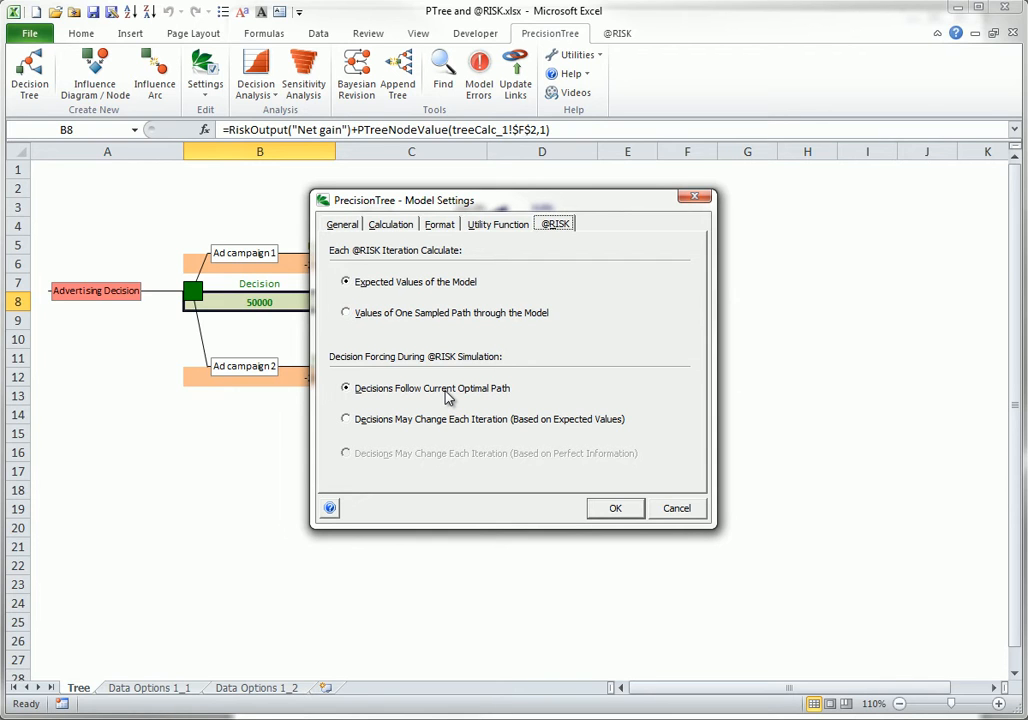
left_click(675, 508)
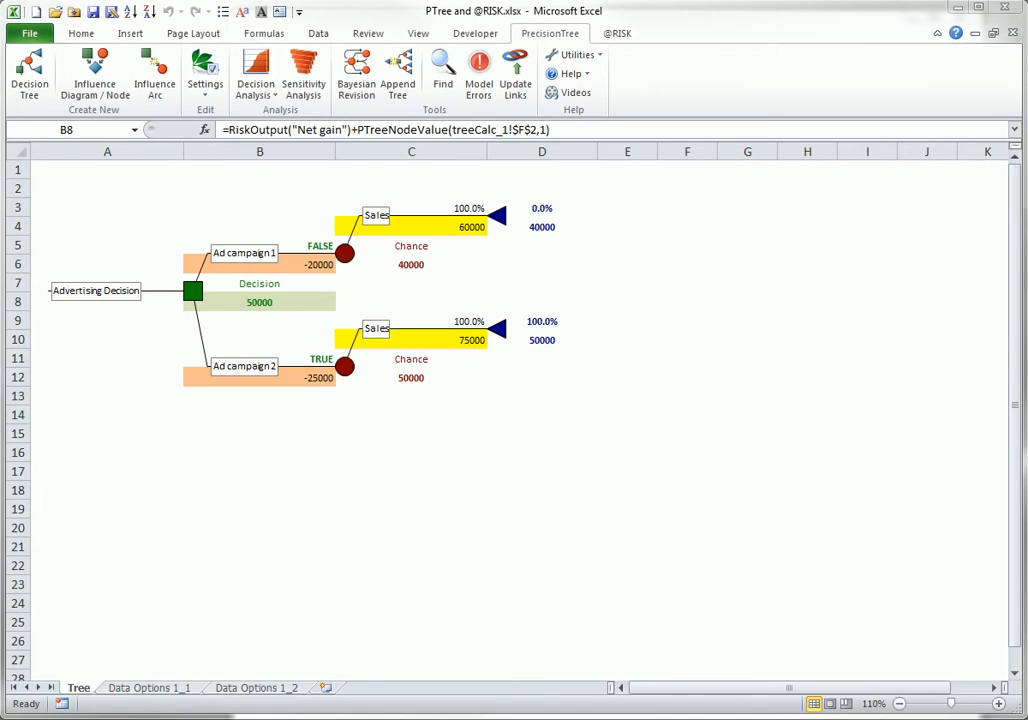
Examine the Net gain 1 and Net gain 2 formulas and the first iteration's output on the Data Options 1_1 sheet.
left_click(140, 688)
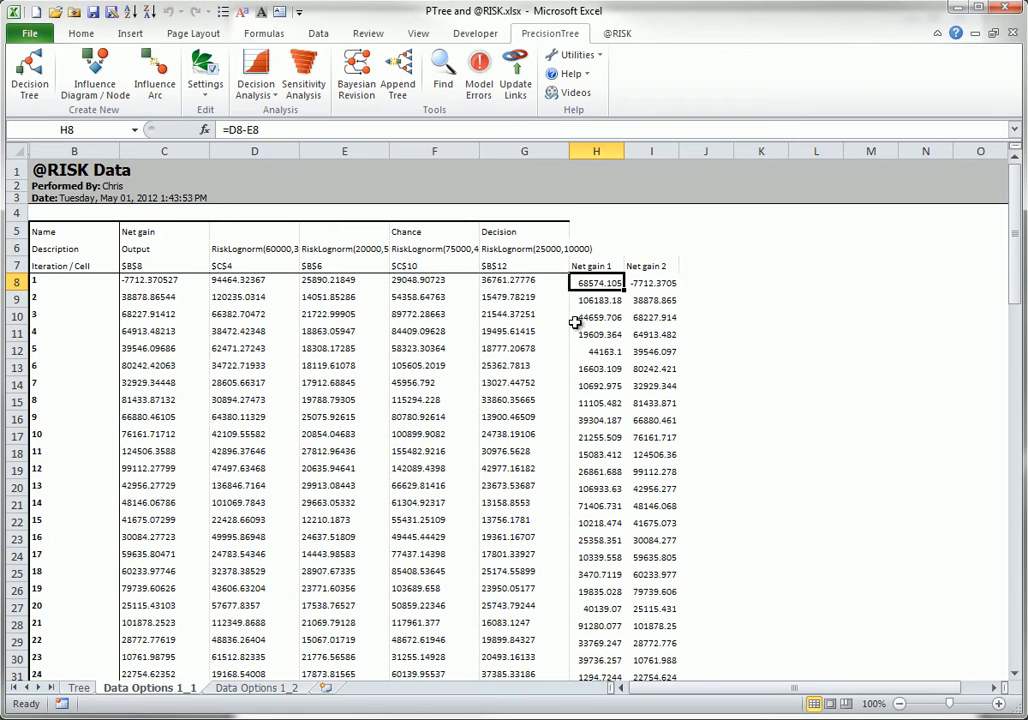
double_click(591, 283)
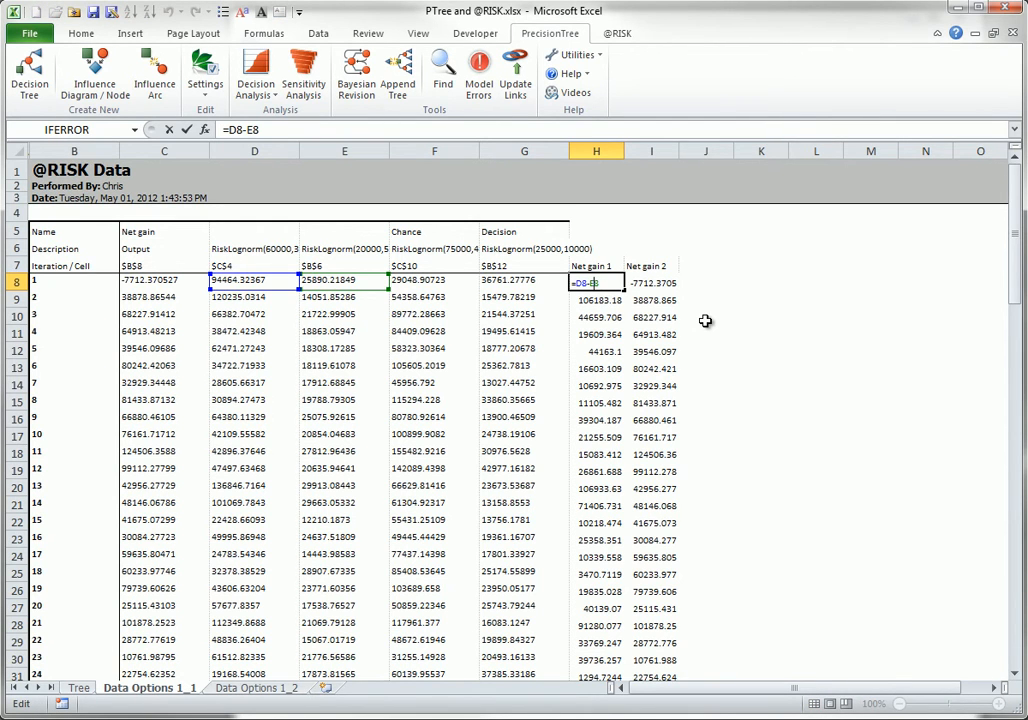
left_click(651, 283)
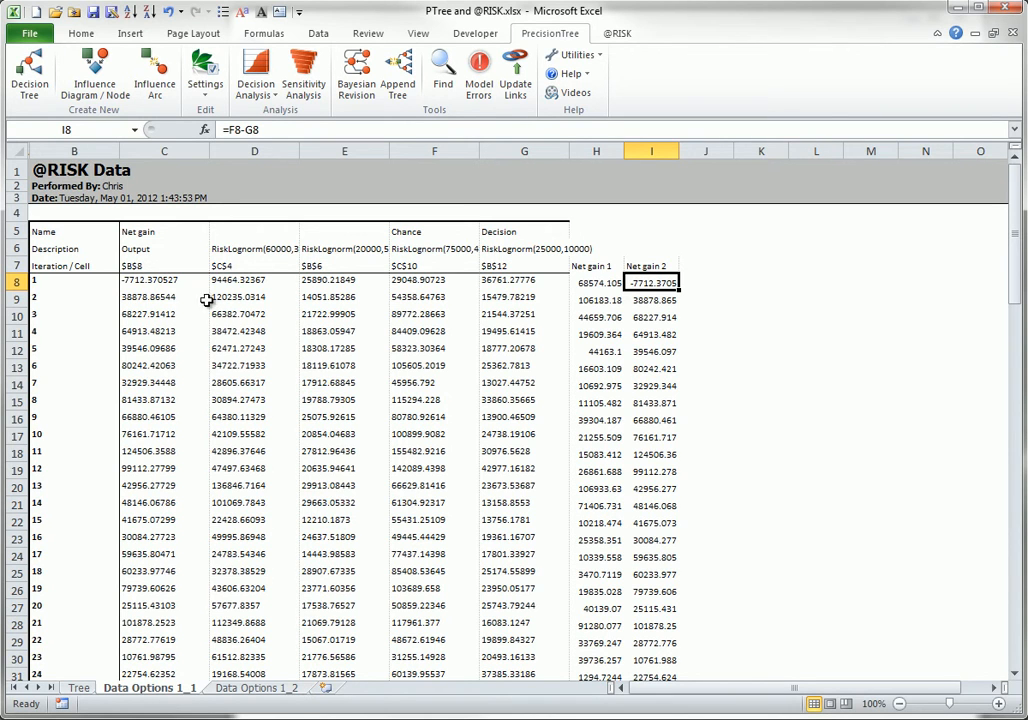
left_click(165, 281)
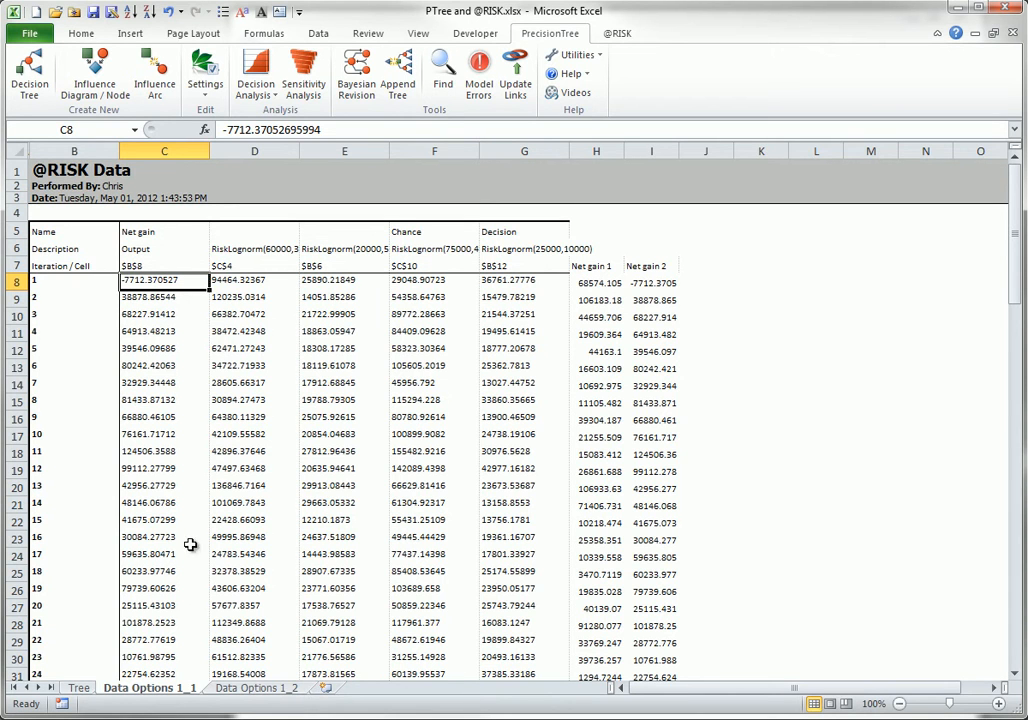
left_click(78, 688)
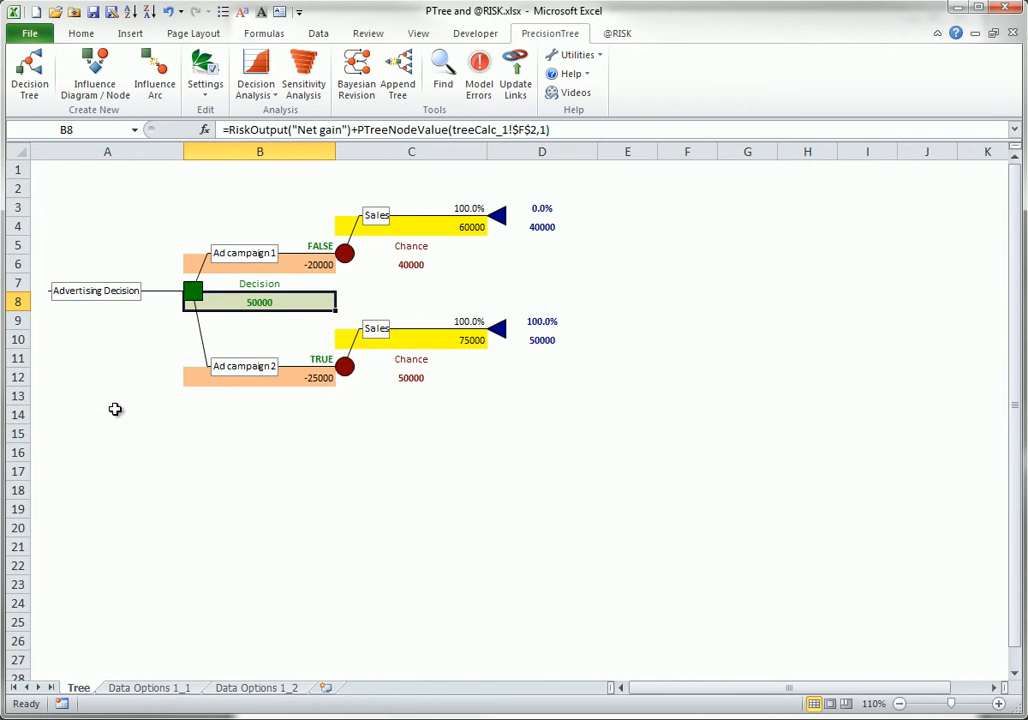
left_click(205, 80)
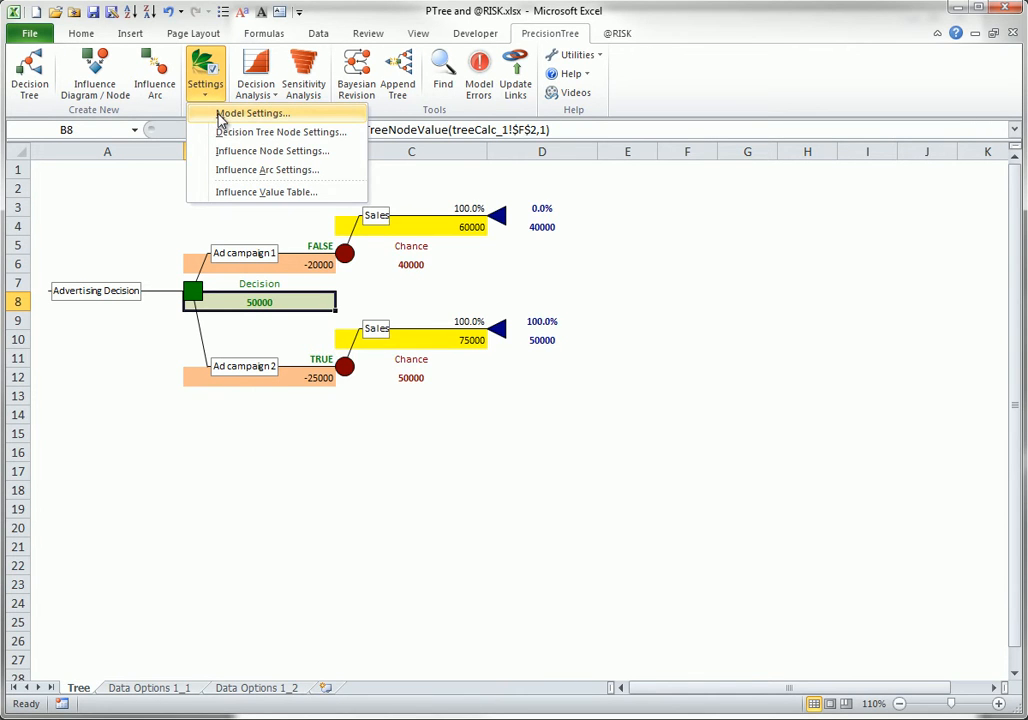
left_click(219, 116)
left_click(556, 225)
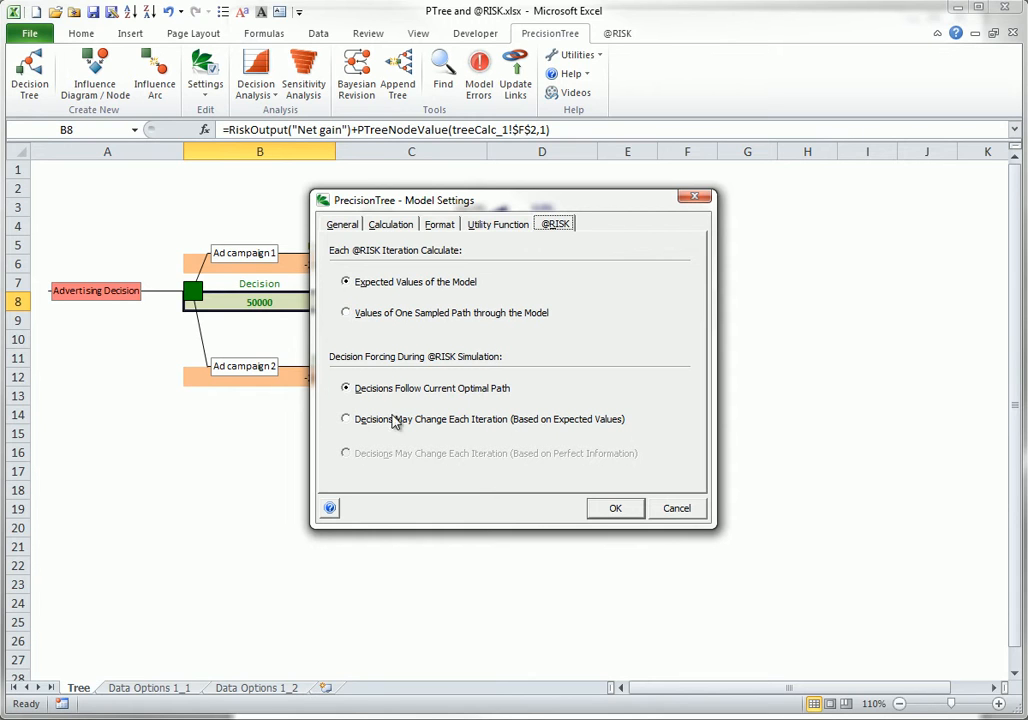
left_click(350, 421)
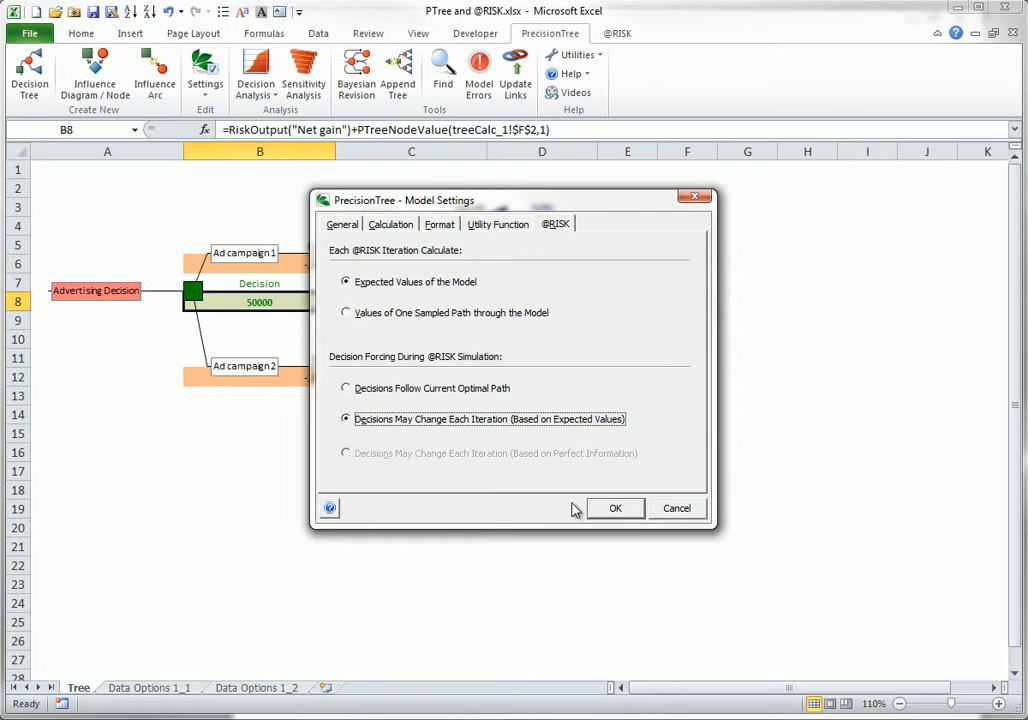
left_click(617, 509)
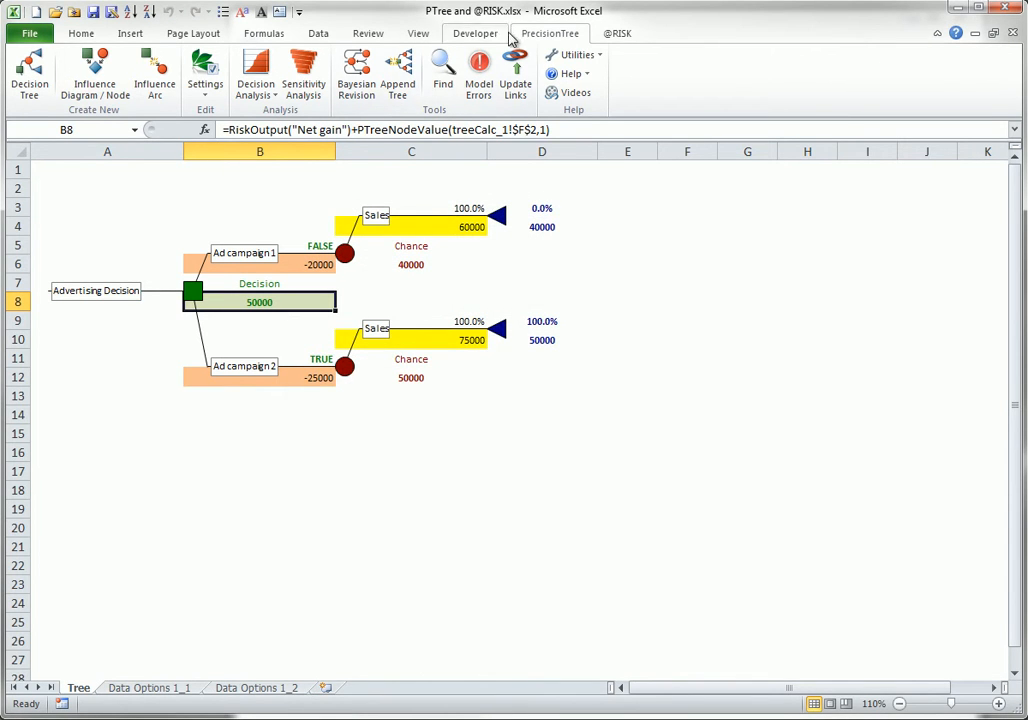
left_click(617, 33)
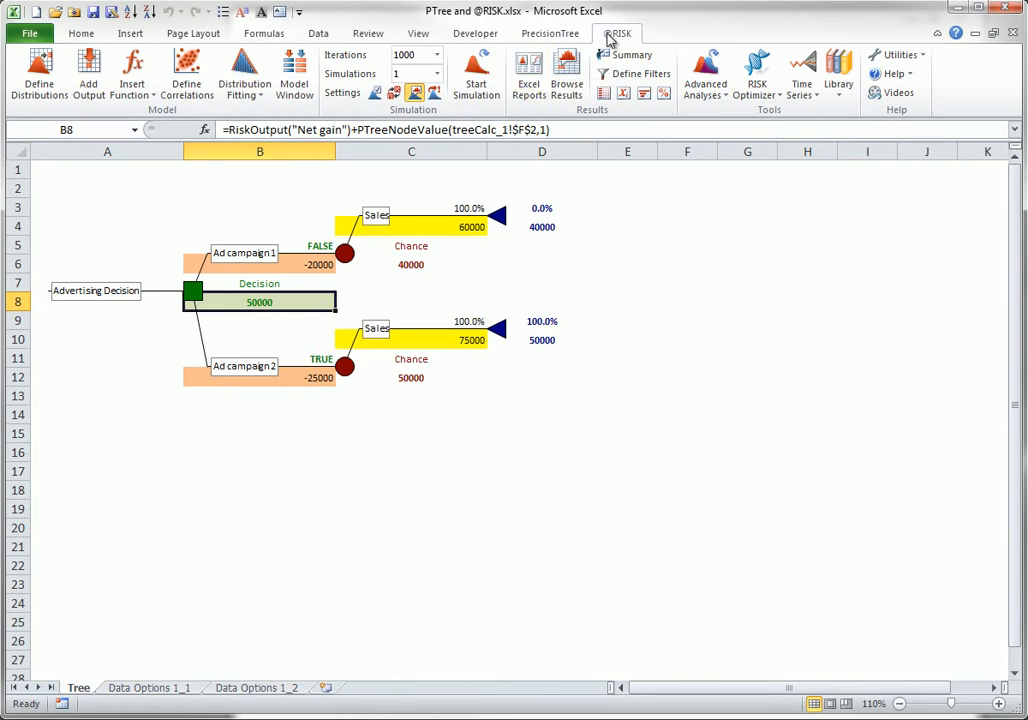
left_click(472, 70)
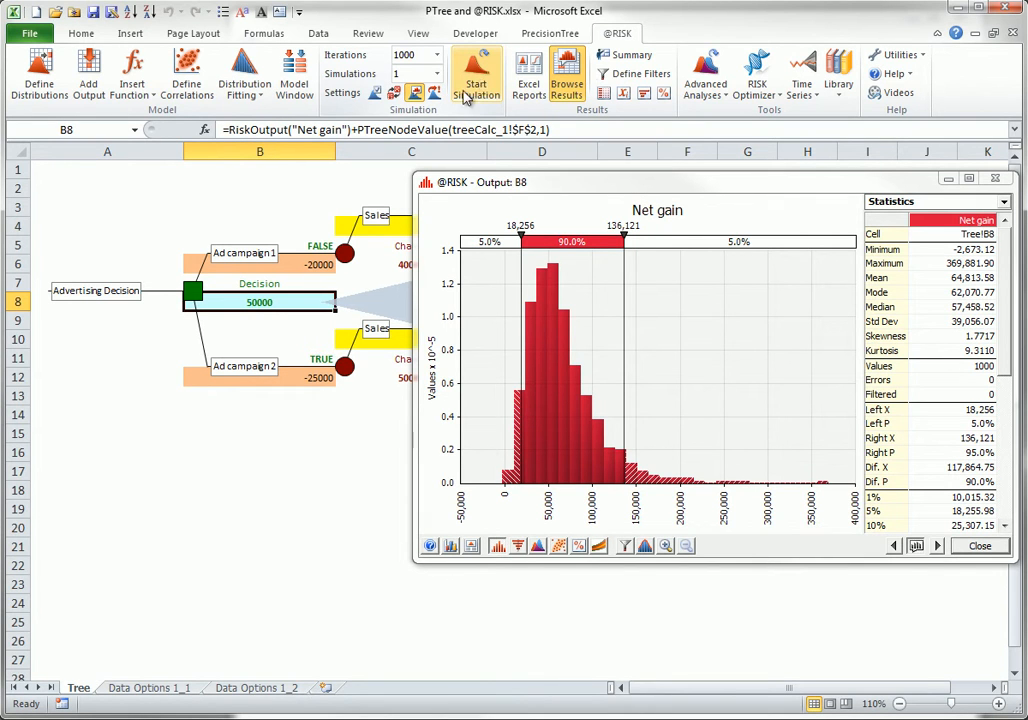
Examine the iteration data on the Data Options 1_2 sheet, then browse the Net gain results for B8 on the Tree sheet.
left_click(267, 688)
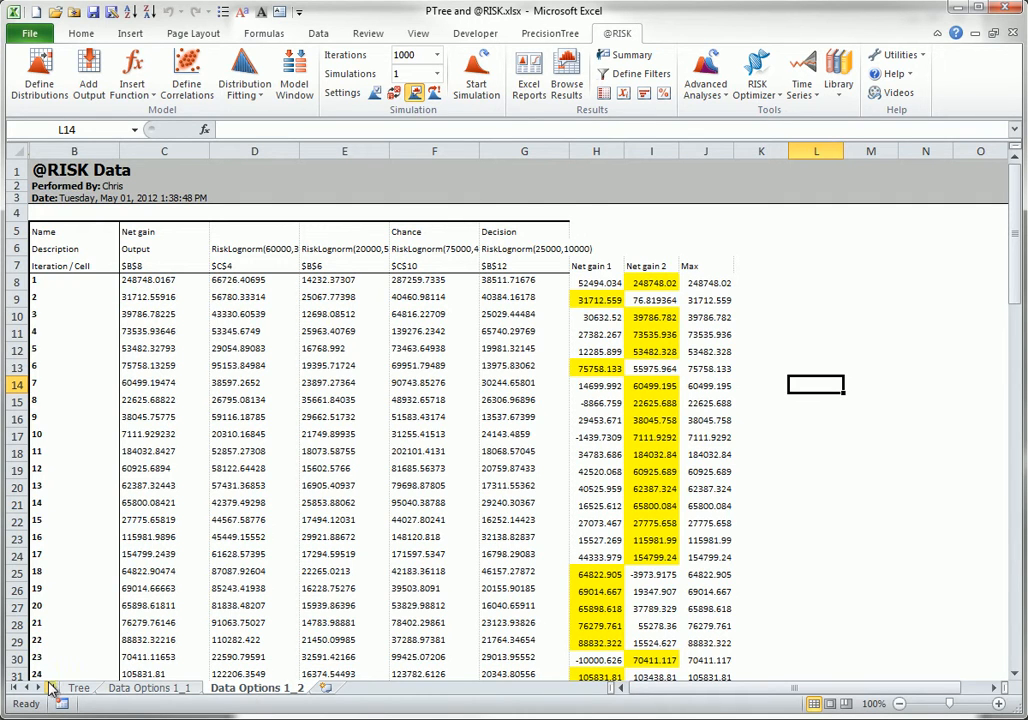
left_click(80, 691)
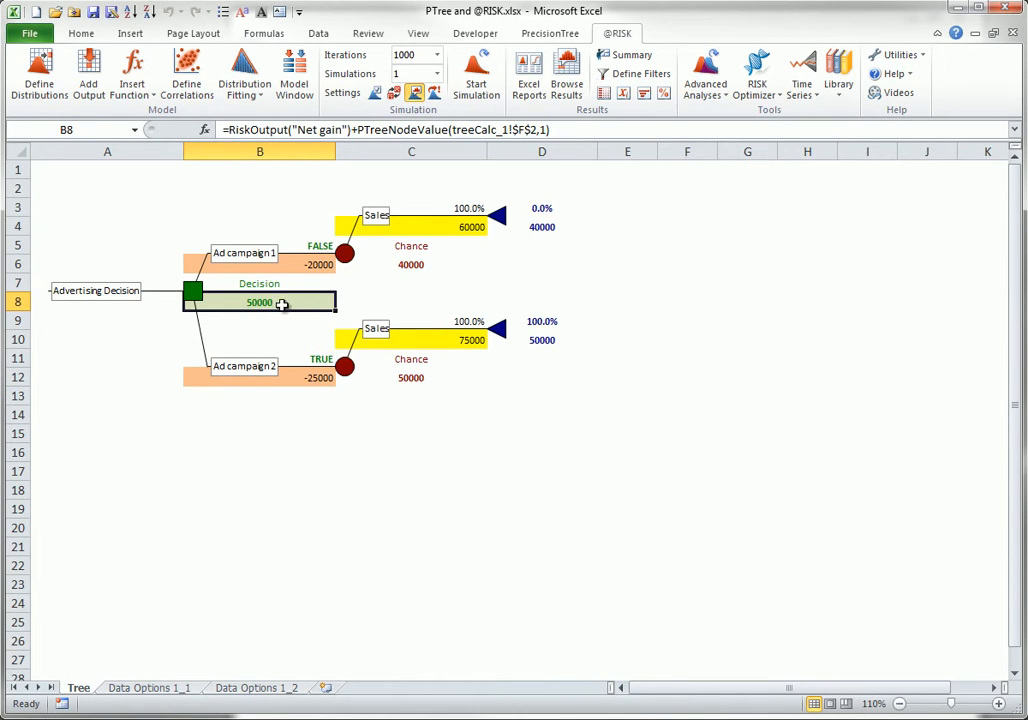
left_click(567, 80)
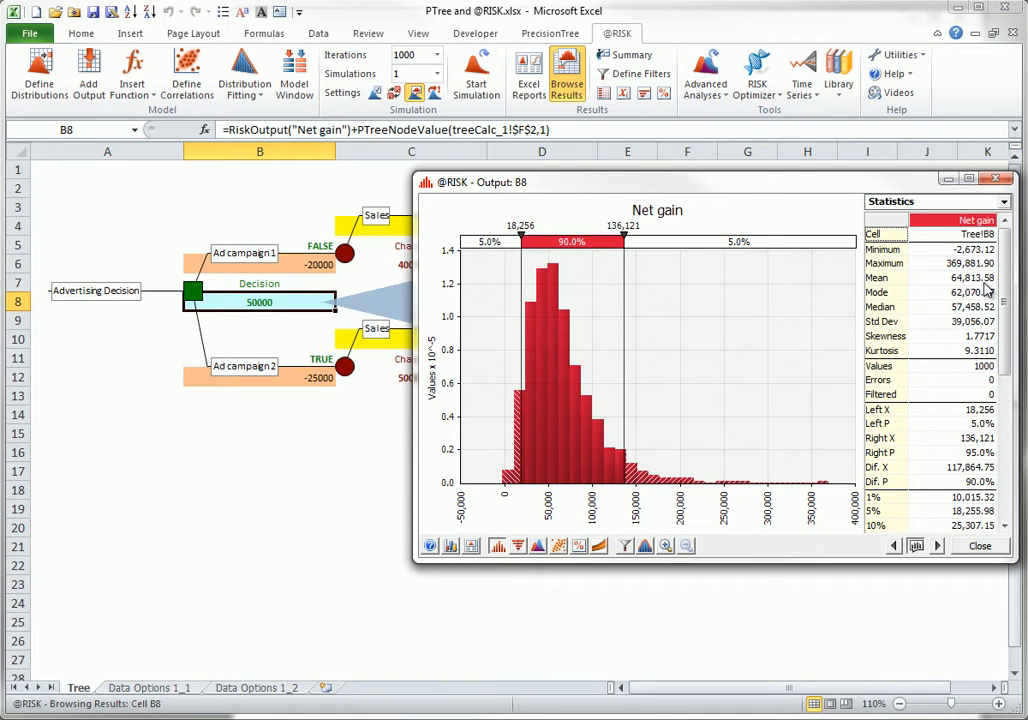
left_click(979, 547)
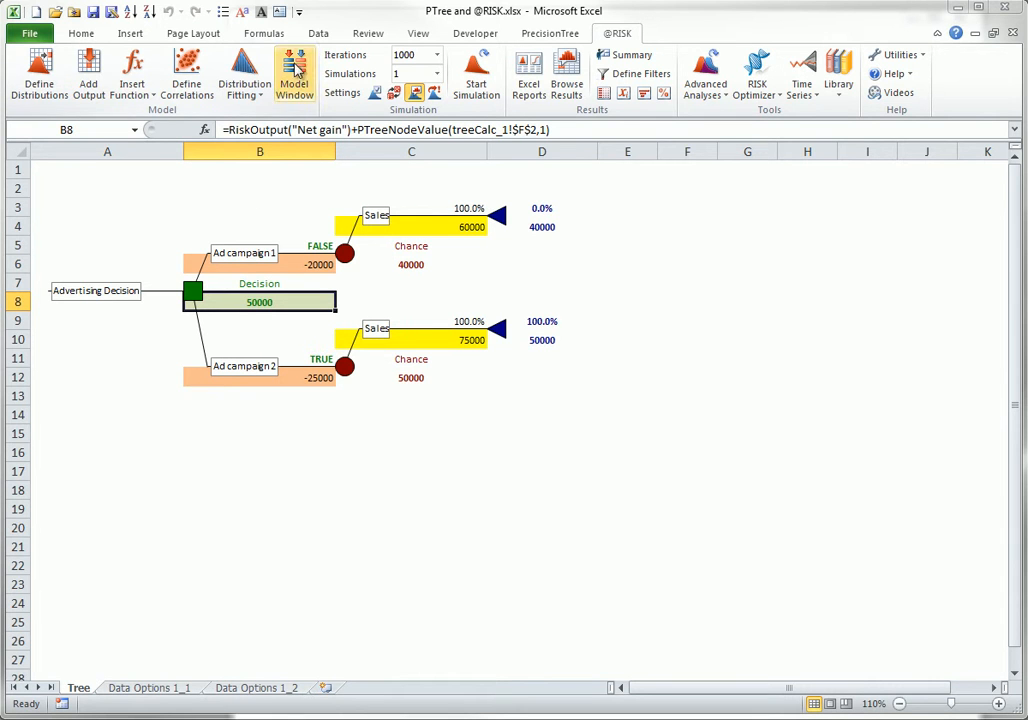
left_click(535, 35)
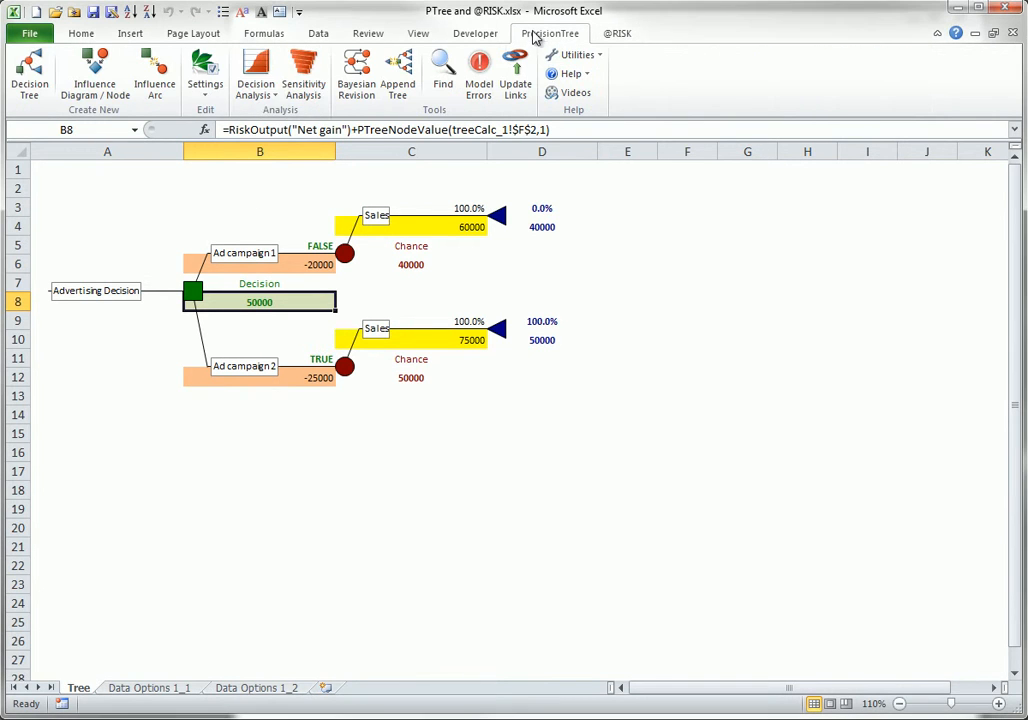
left_click(206, 90)
left_click(236, 116)
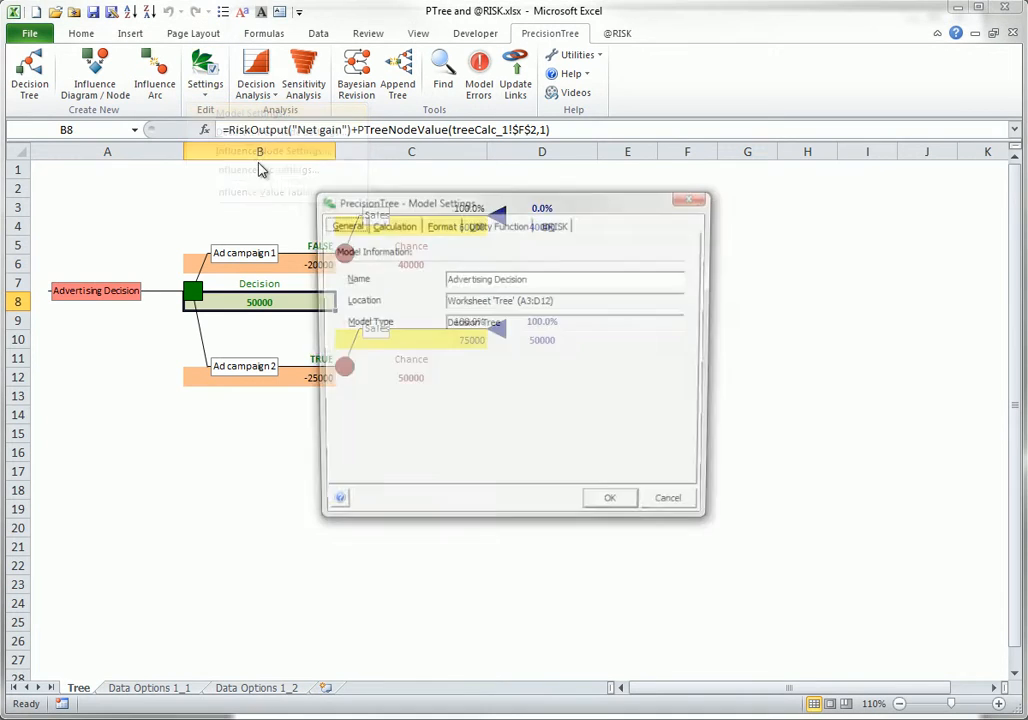
left_click(553, 224)
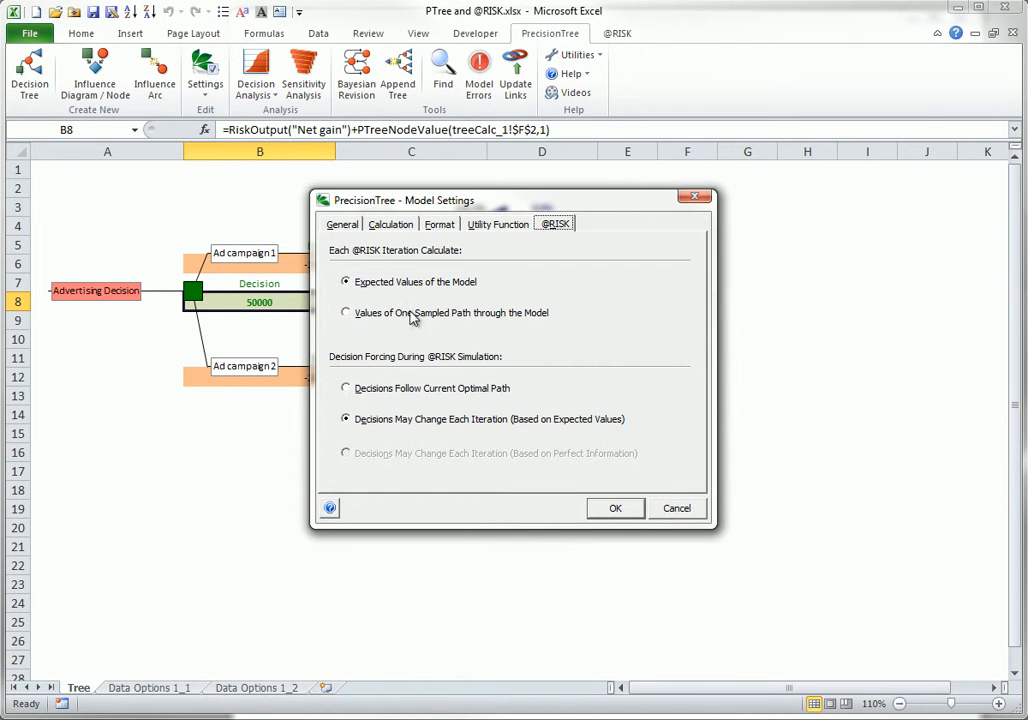